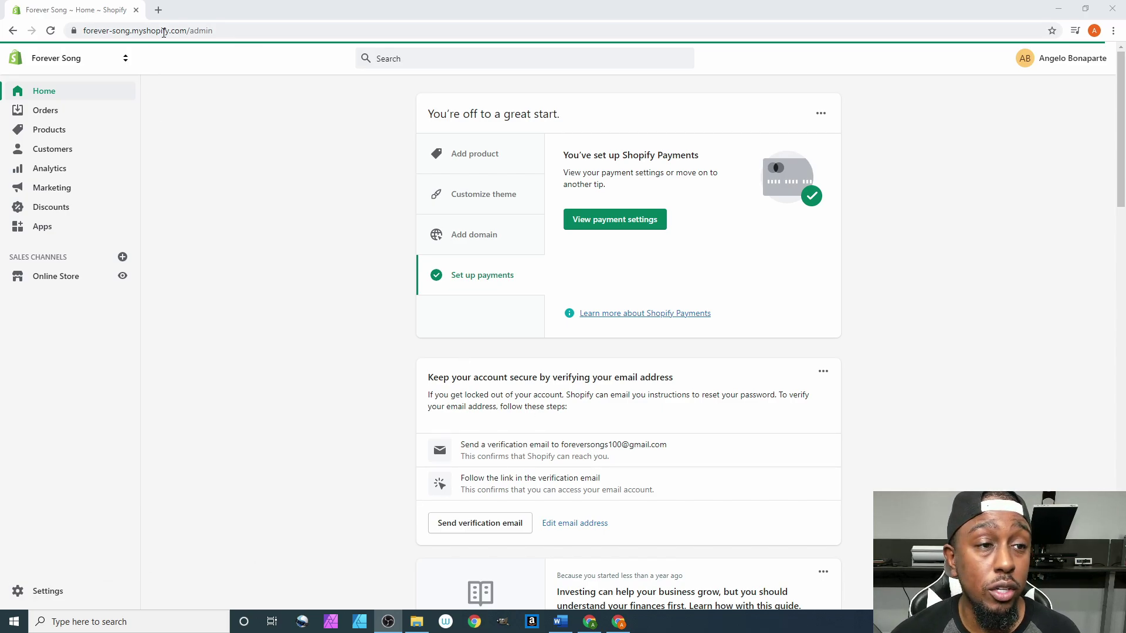
Verify the account's email address through the Shopify confirmation message in Gmail, and reload the store admin
left_click(159, 10)
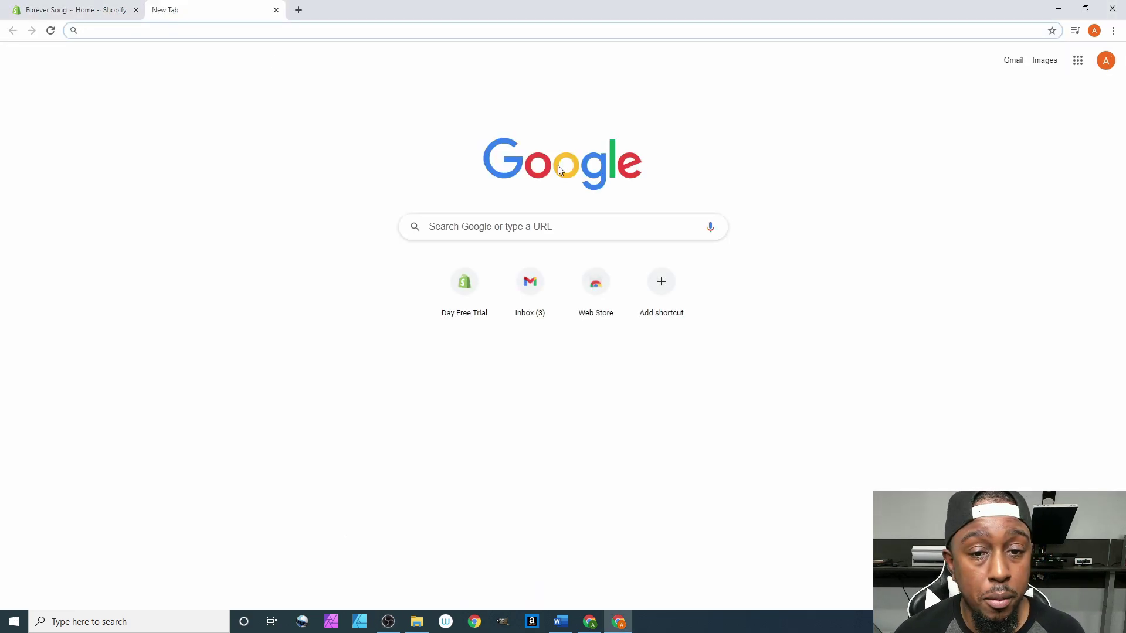
left_click(1014, 62)
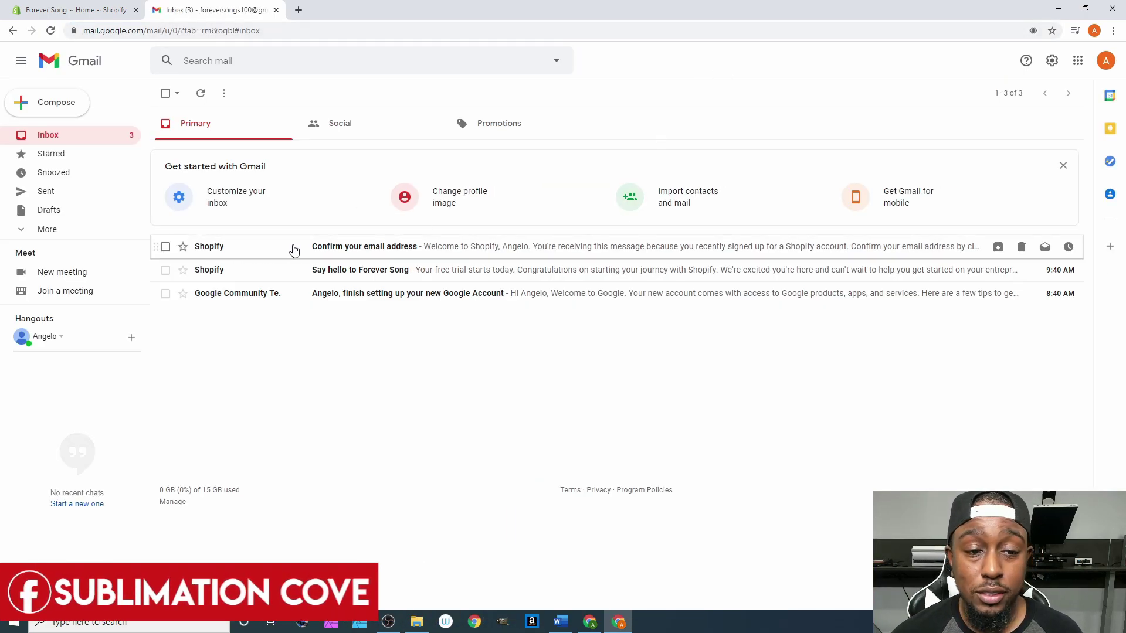
left_click(387, 249)
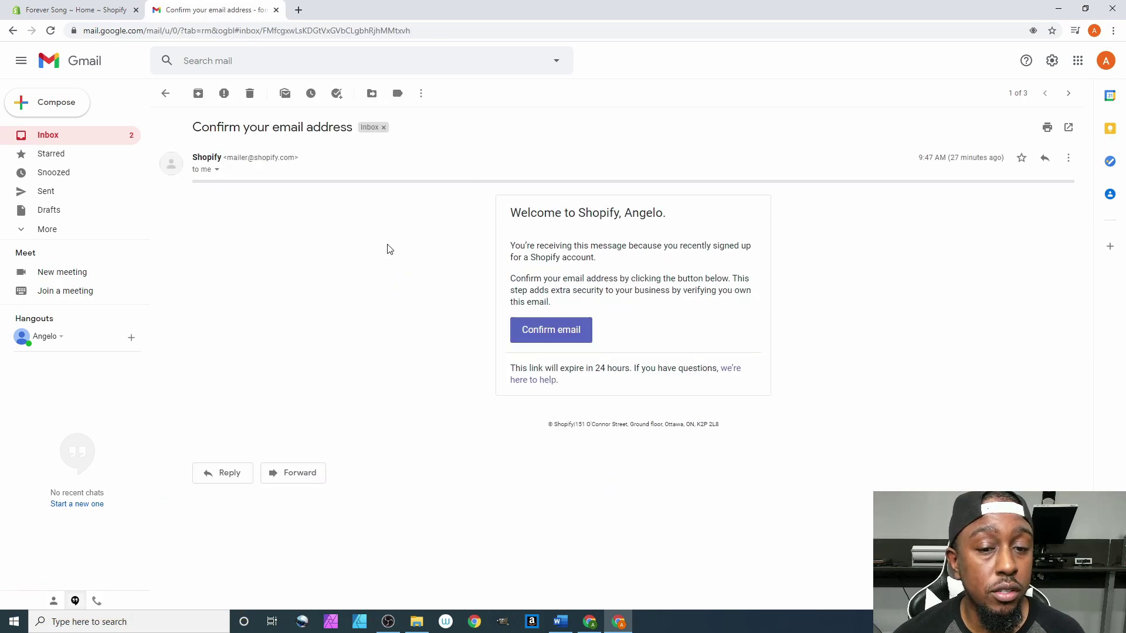
left_click(557, 345)
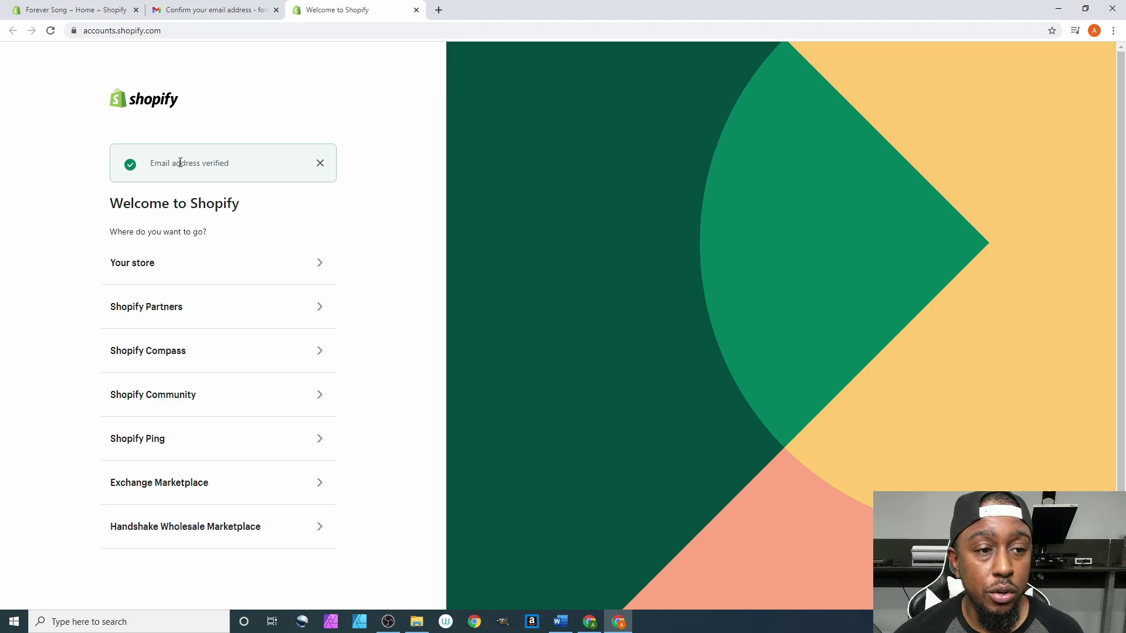
left_click(416, 10)
left_click(276, 10)
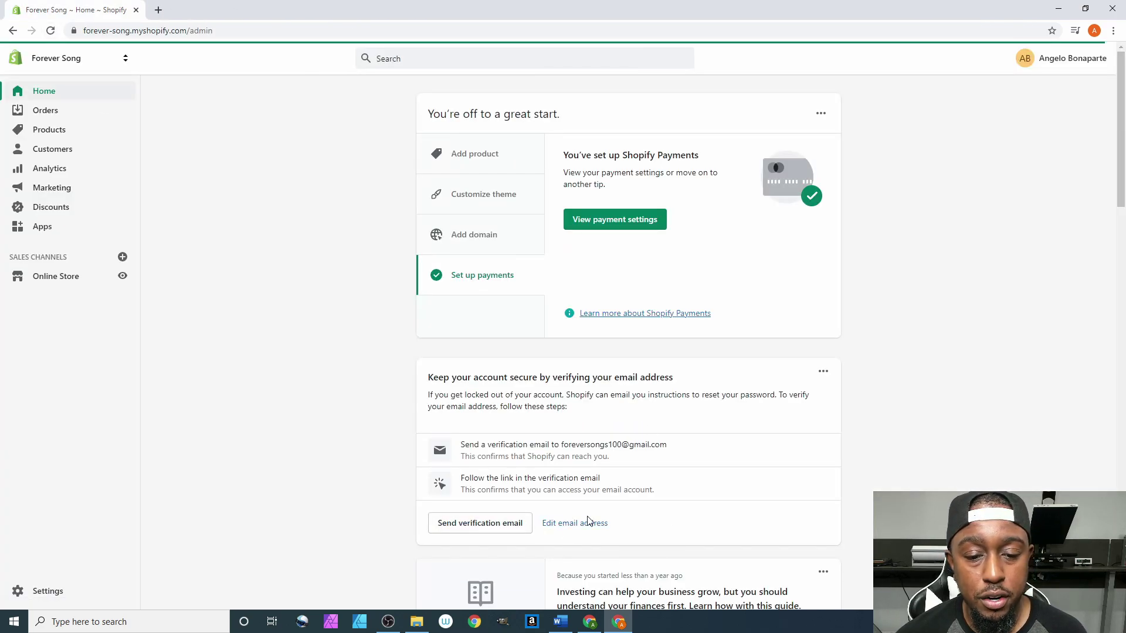
left_click(50, 31)
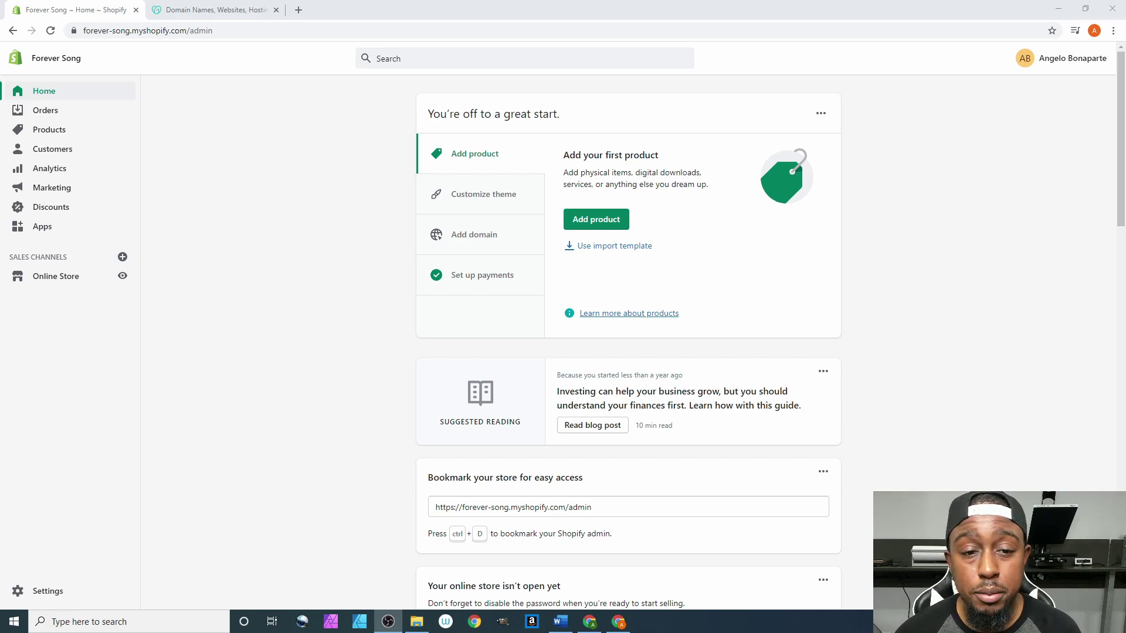
View the custom domain setup tip and the online store's Domains settings, and return to the admin home page
left_click(499, 235)
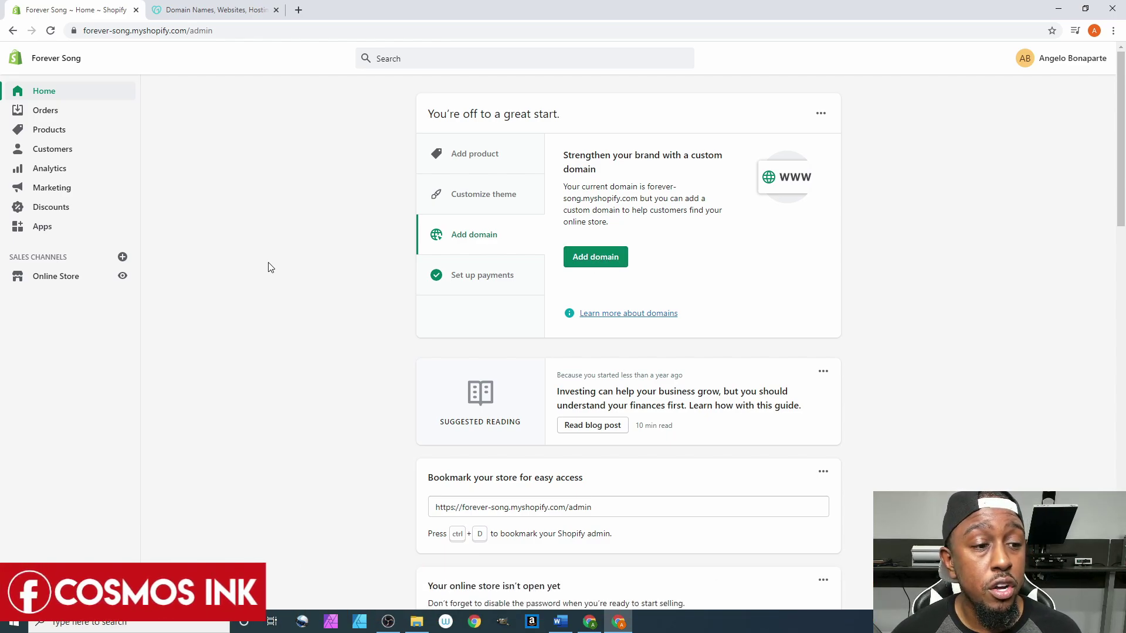
left_click(42, 281)
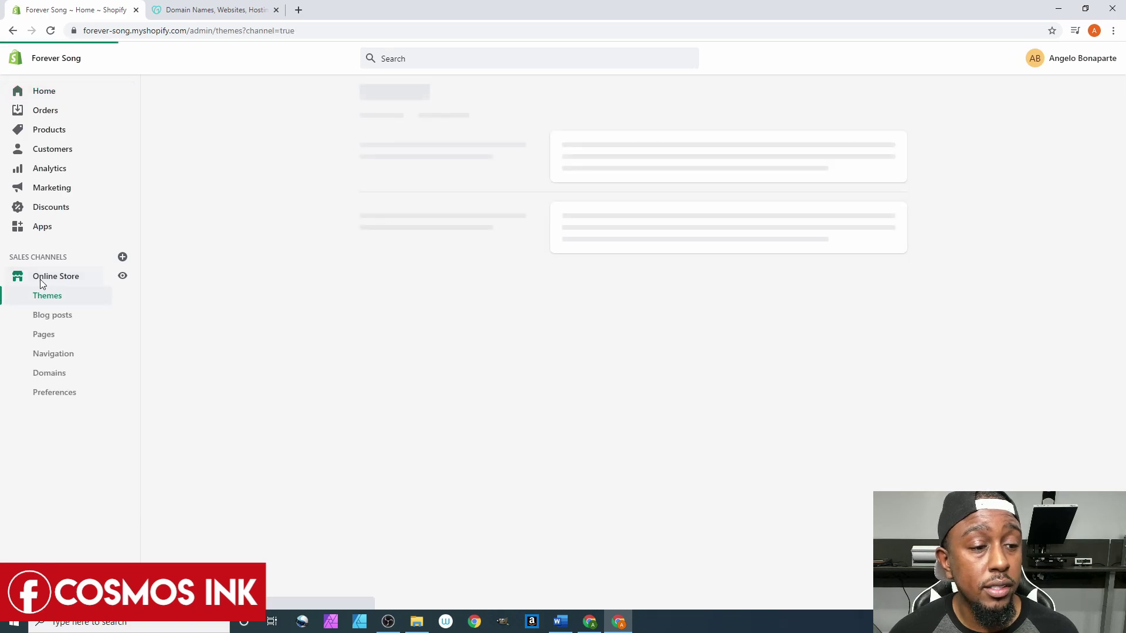
left_click(59, 375)
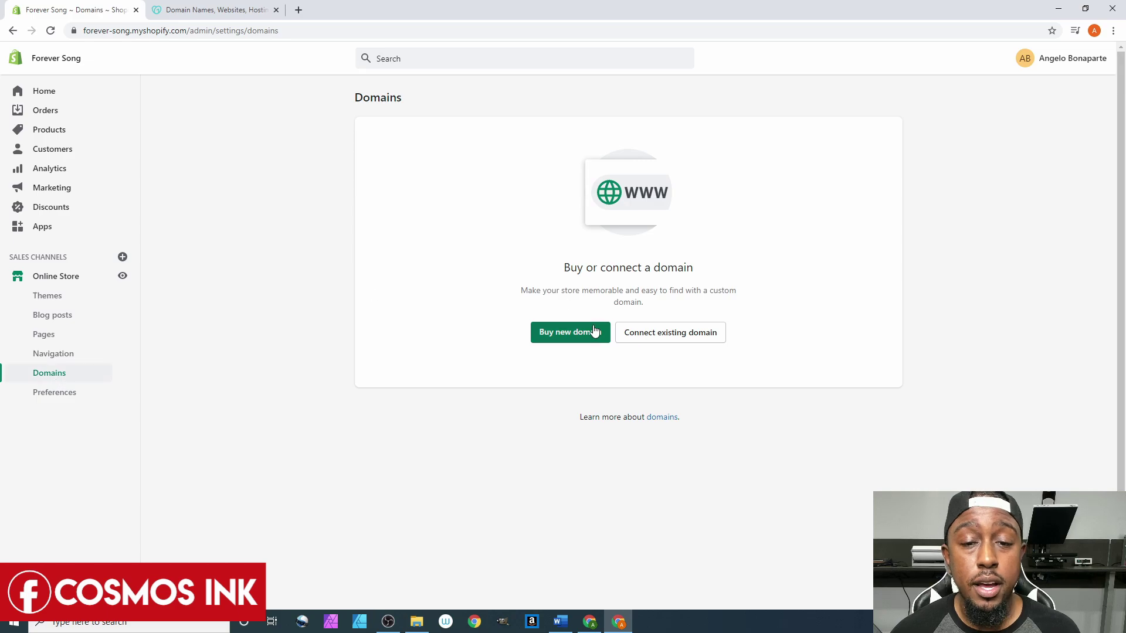
left_click(68, 92)
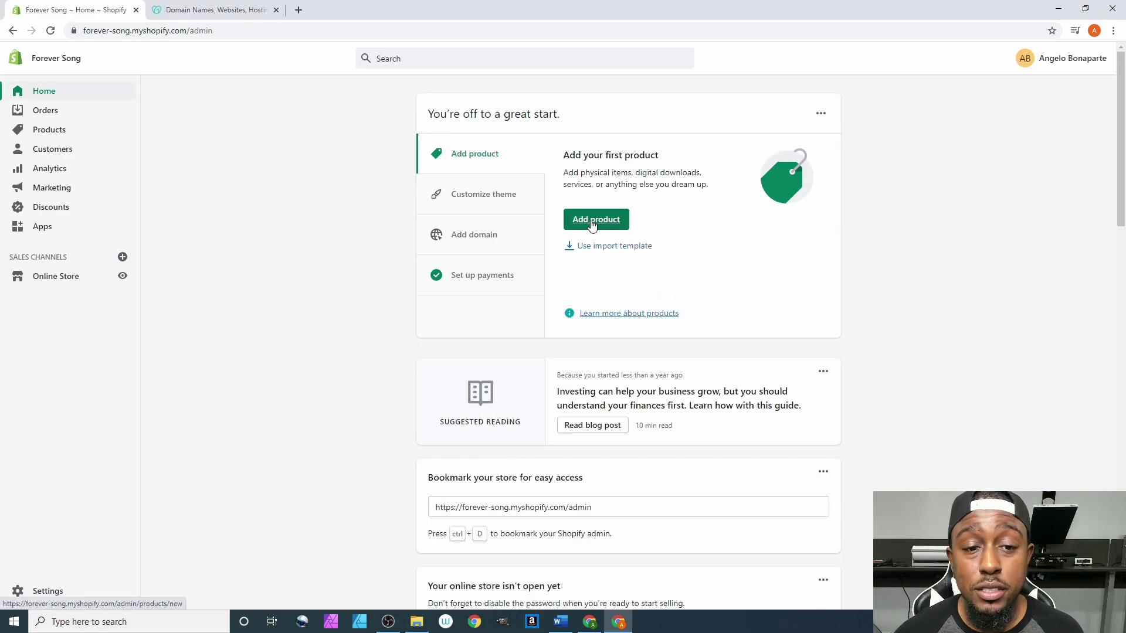
Start buying a new domain from the Add domain setup tip and search for foreversong.com
left_click(463, 238)
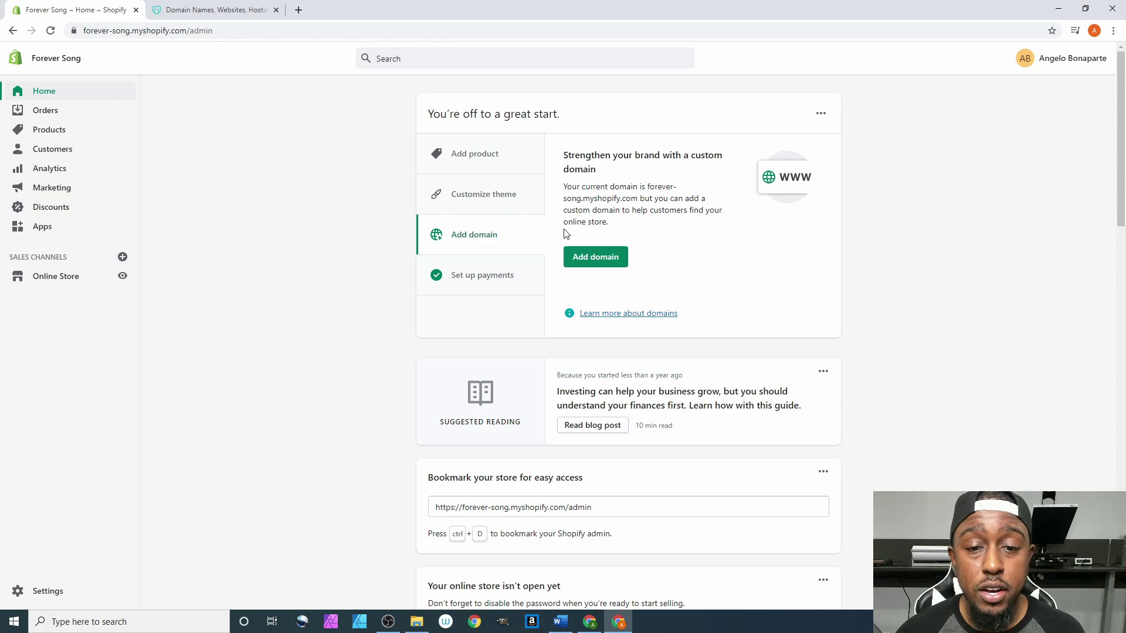
left_click(604, 258)
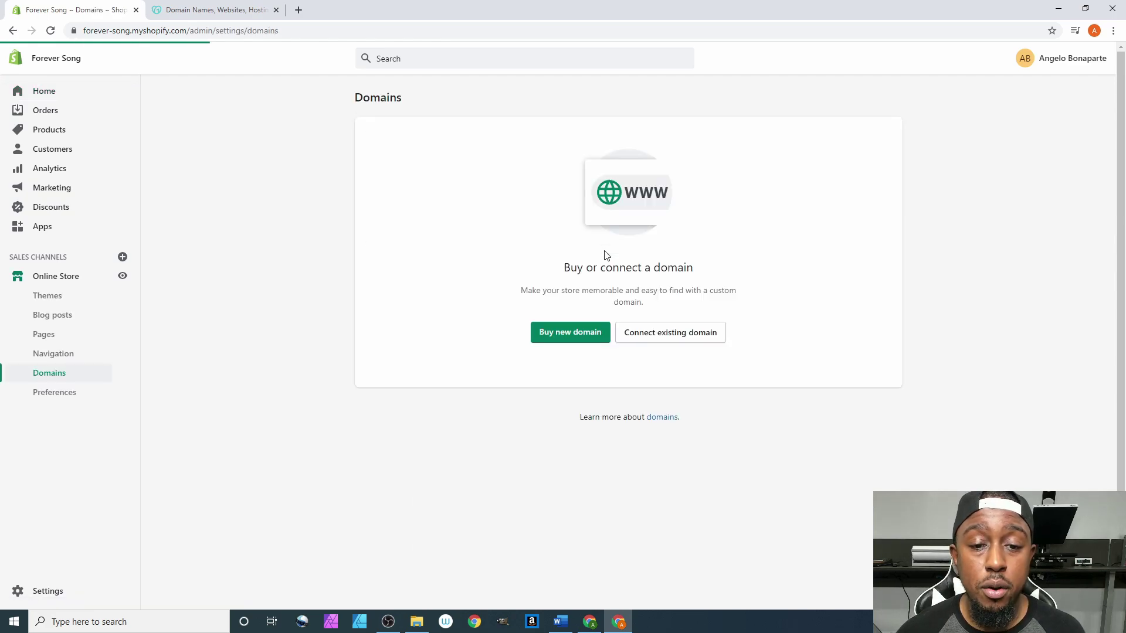
left_click(577, 338)
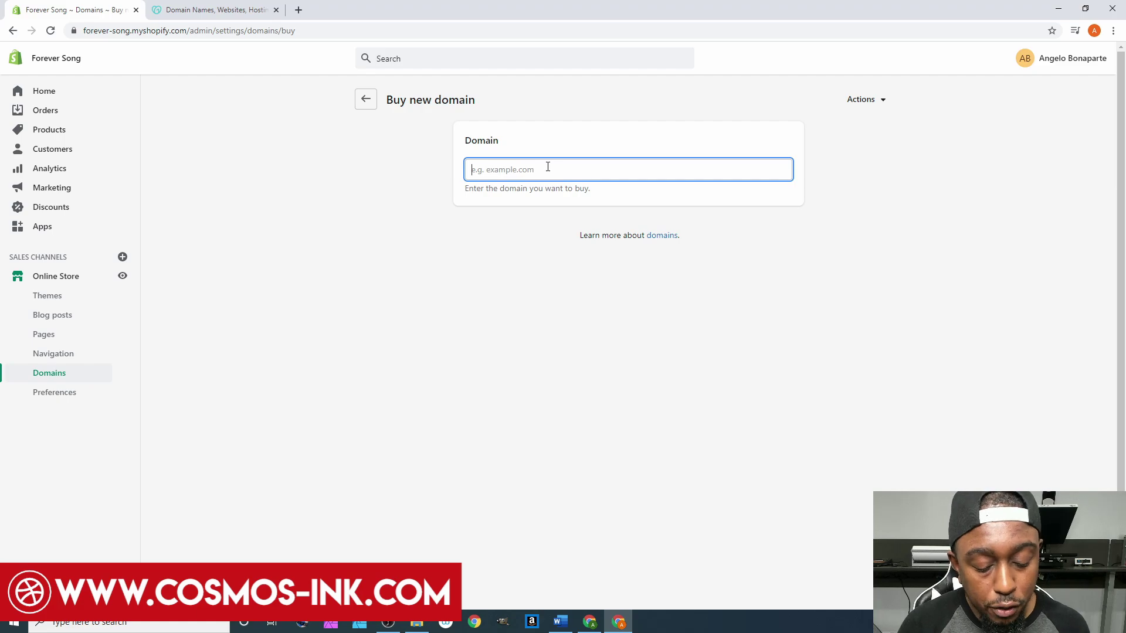
type("forever")
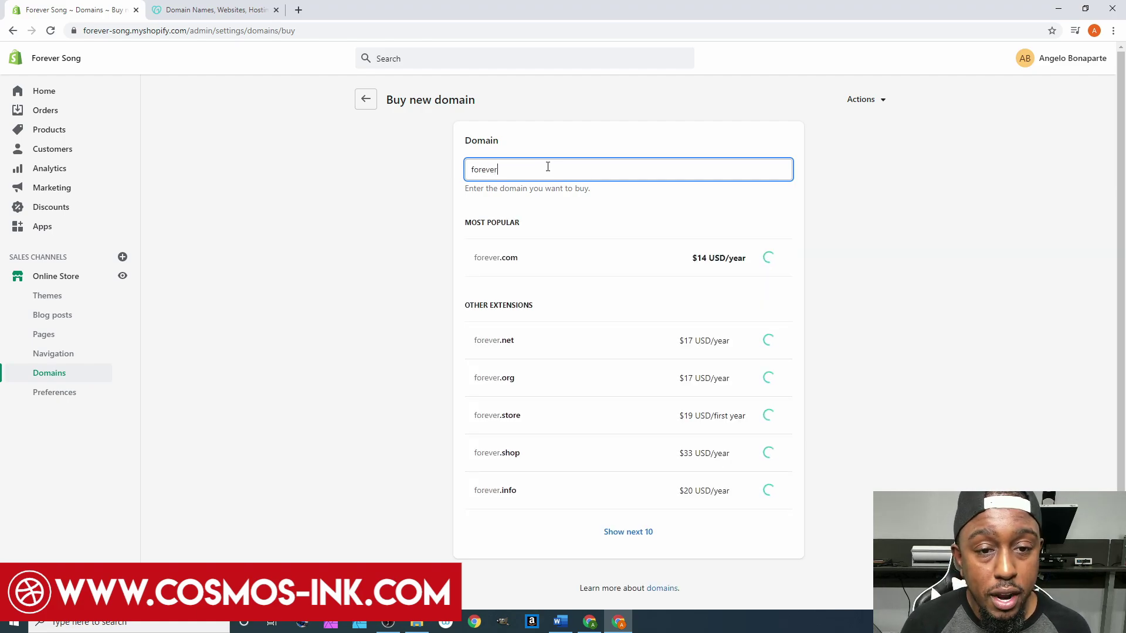
type("song")
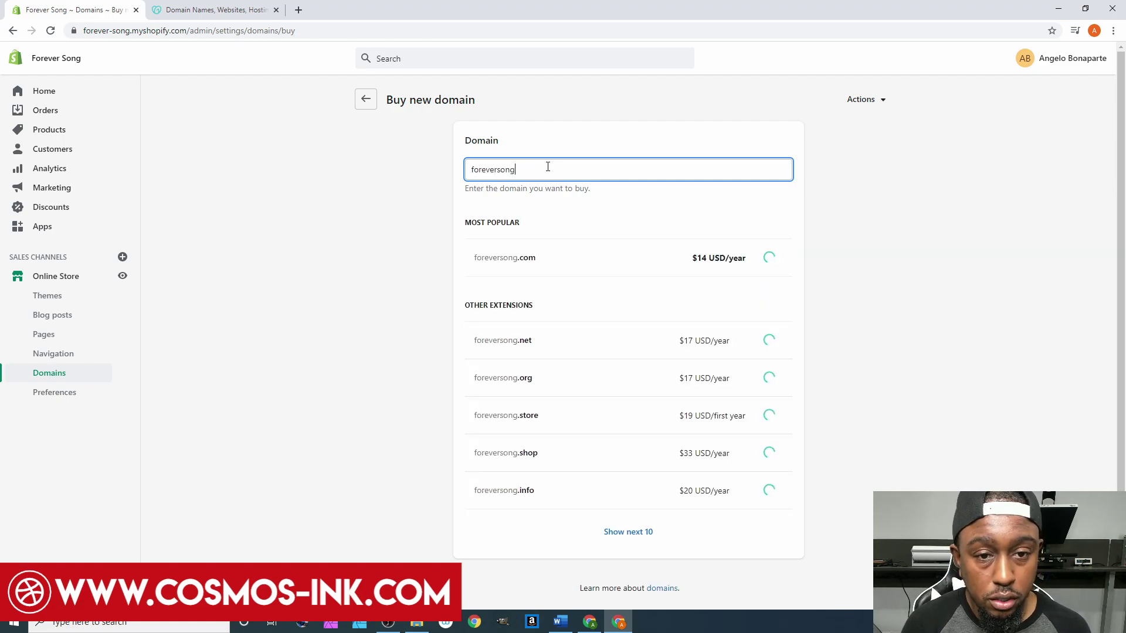
type(".com")
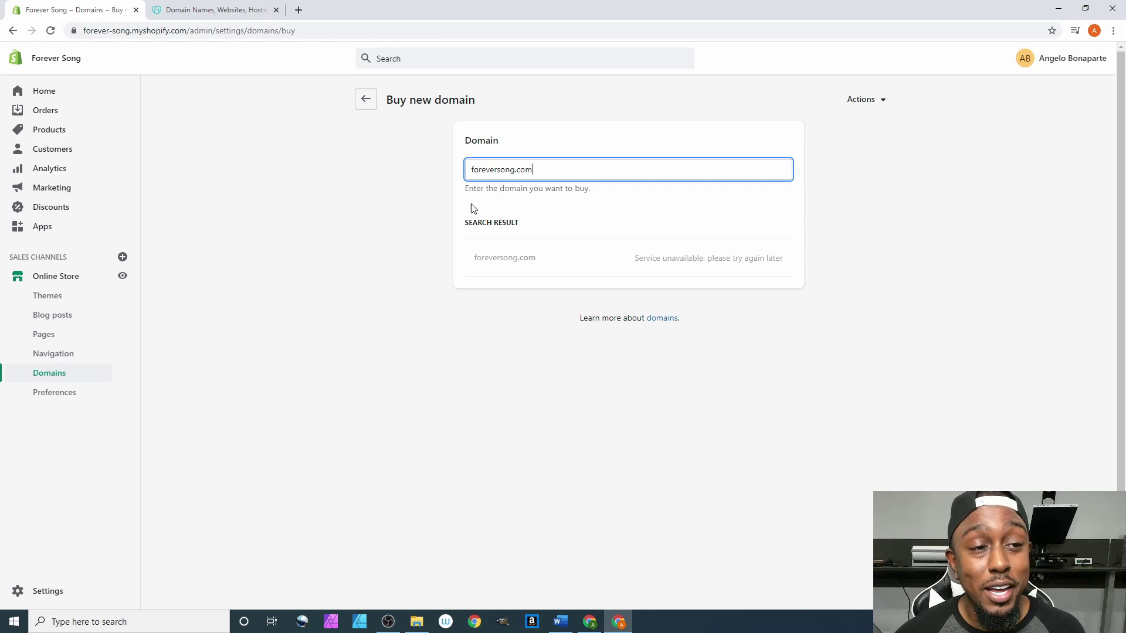
Switch to GoDaddy and search for the domain foreversong.com
left_click(211, 10)
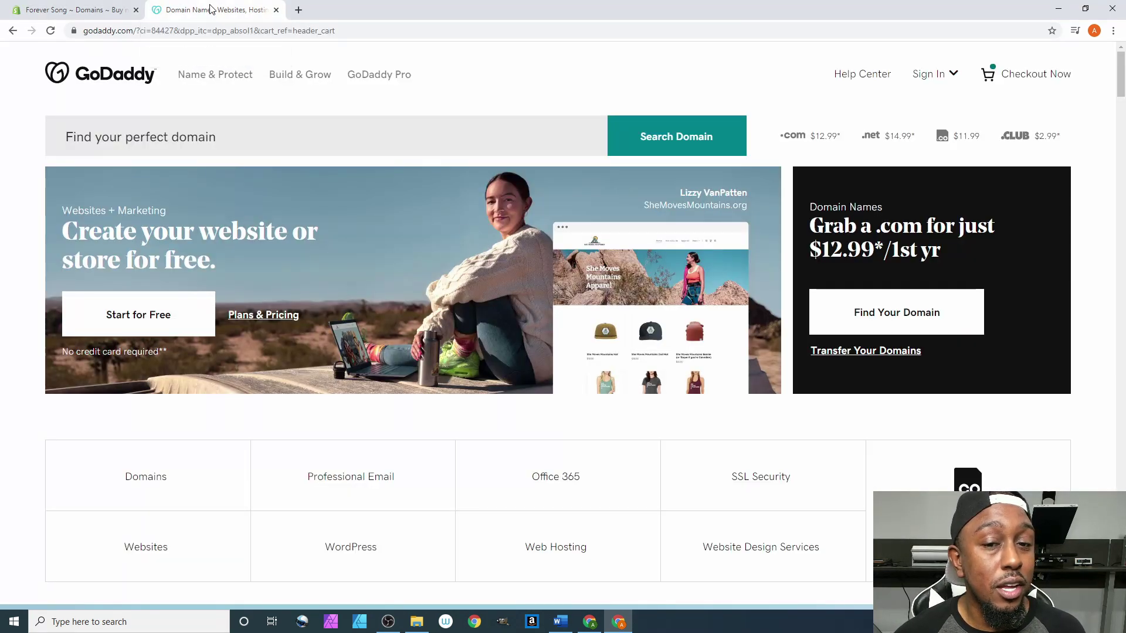
left_click(285, 126)
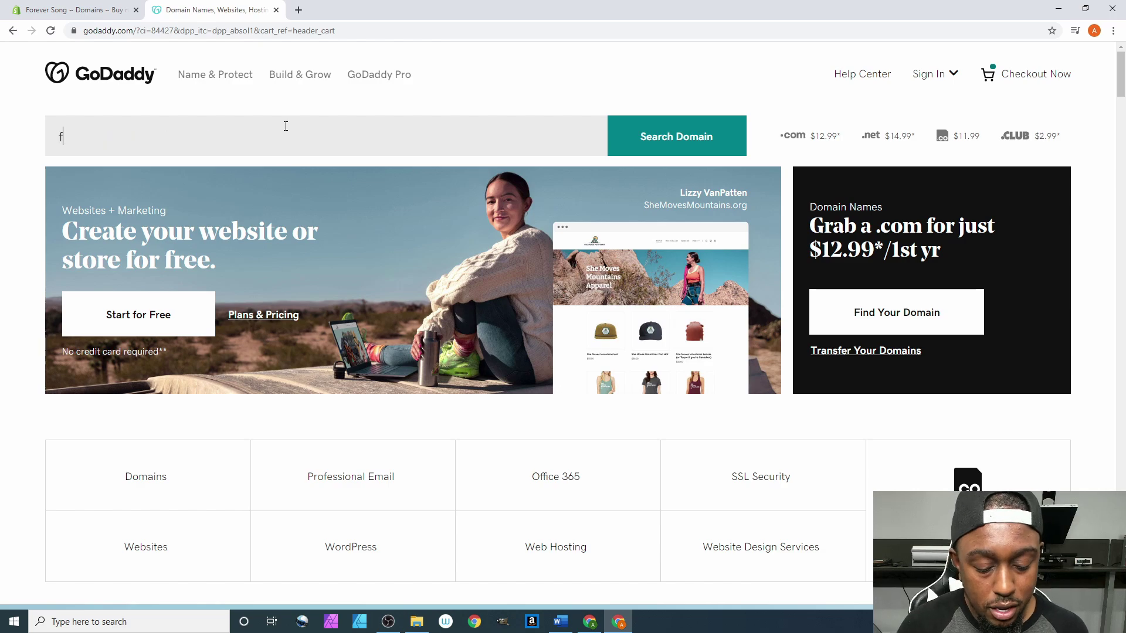
type("forever")
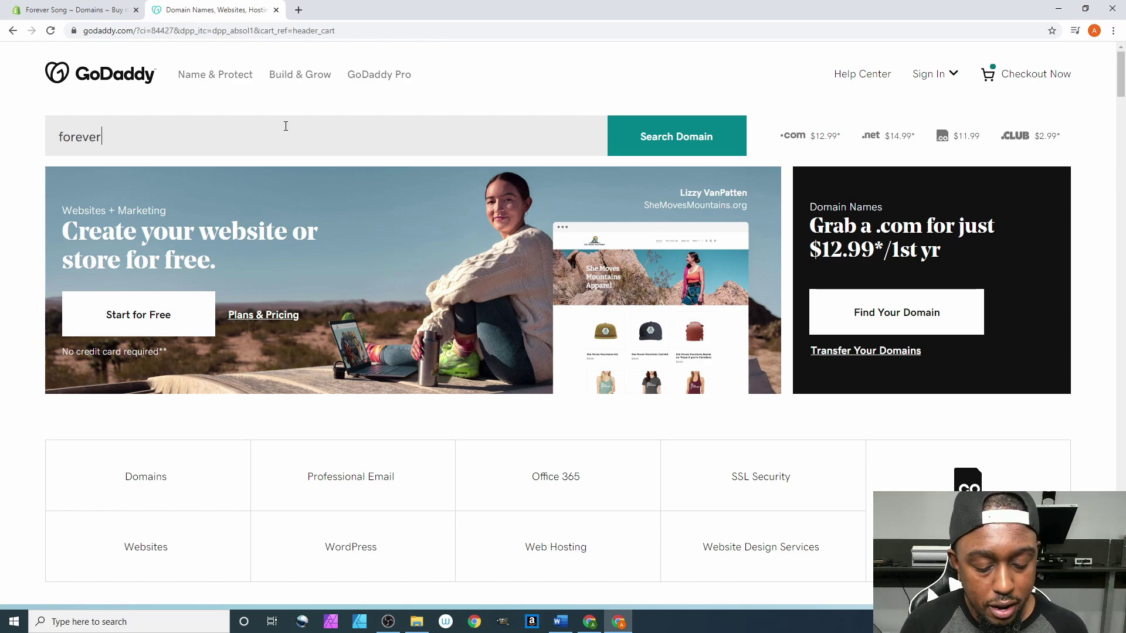
type("song.com")
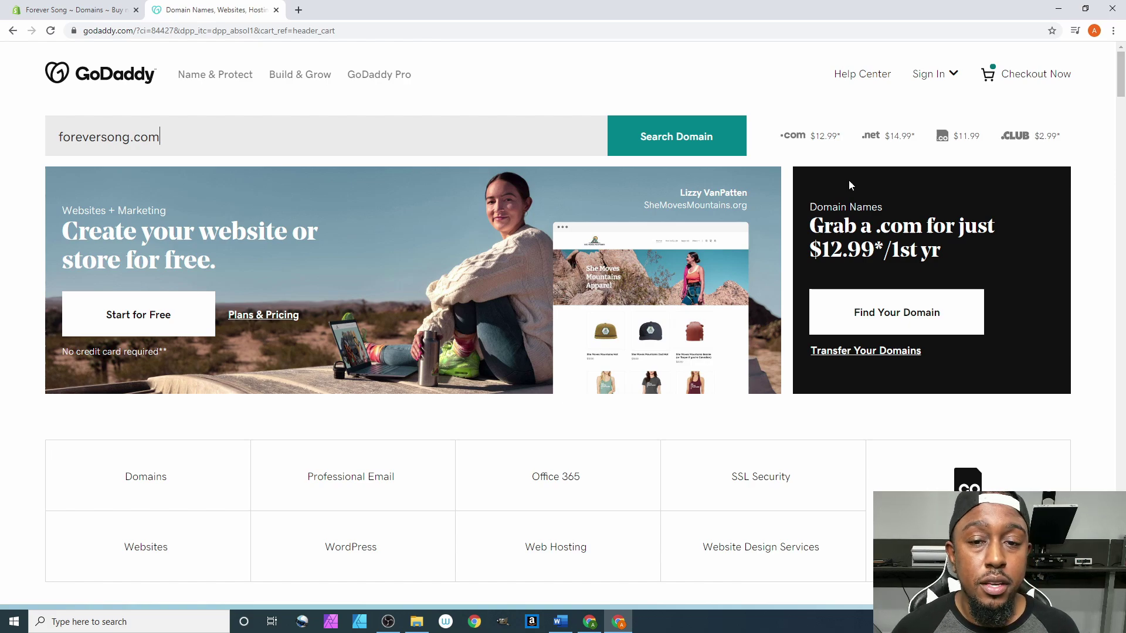
left_click(723, 152)
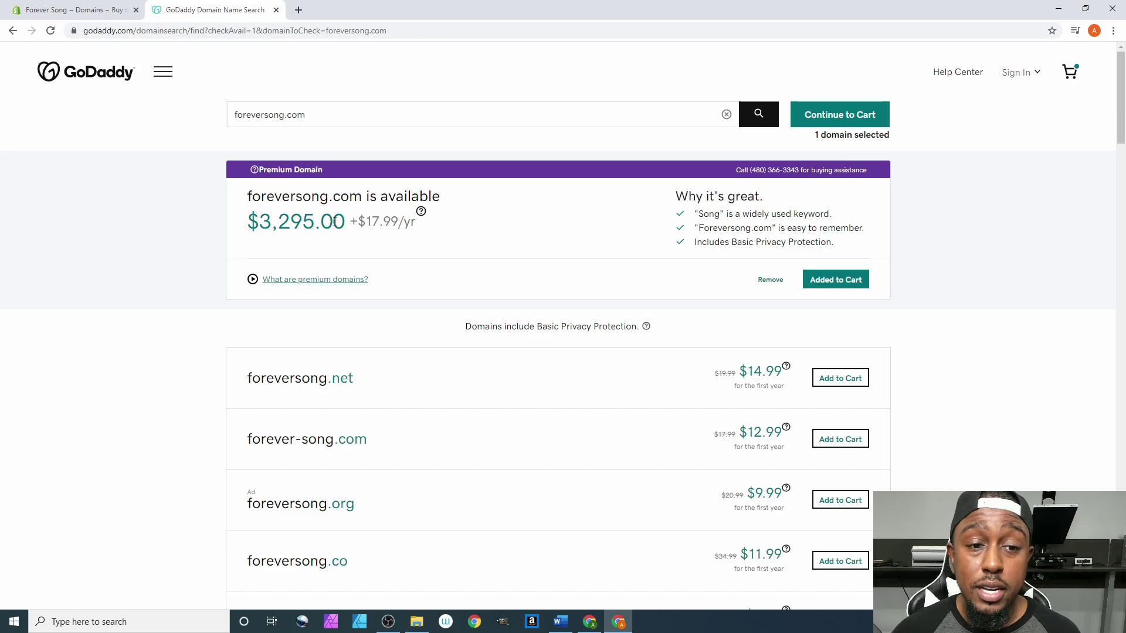
Return to Shopify's new domain purchase page and replace the domain search with 4eversong.com
left_click(77, 4)
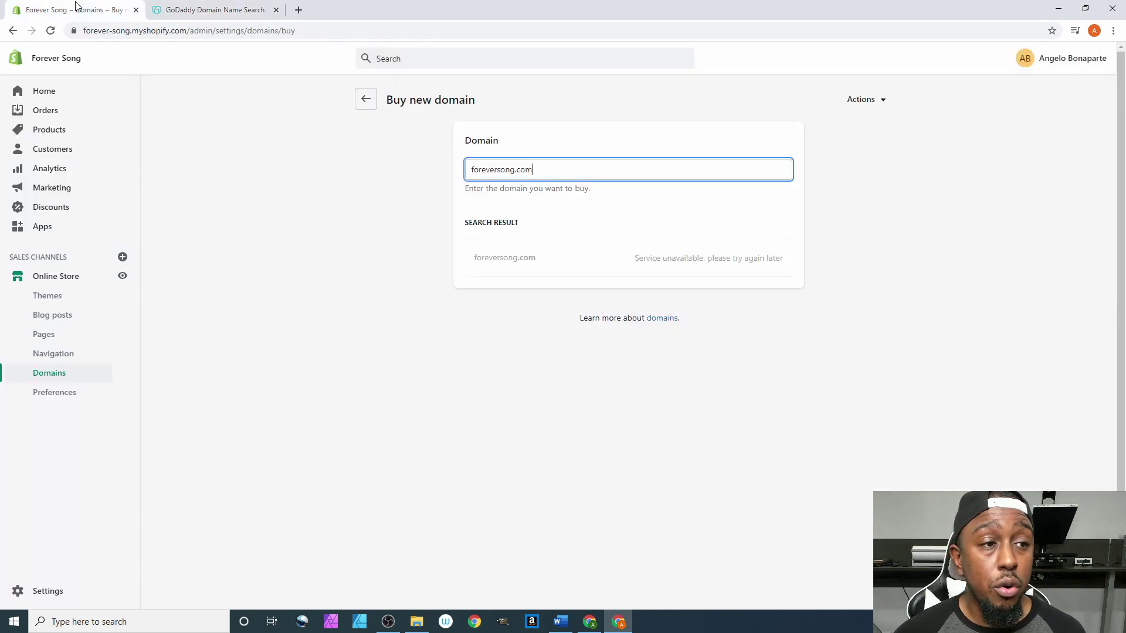
left_click_drag(552, 171, 409, 176)
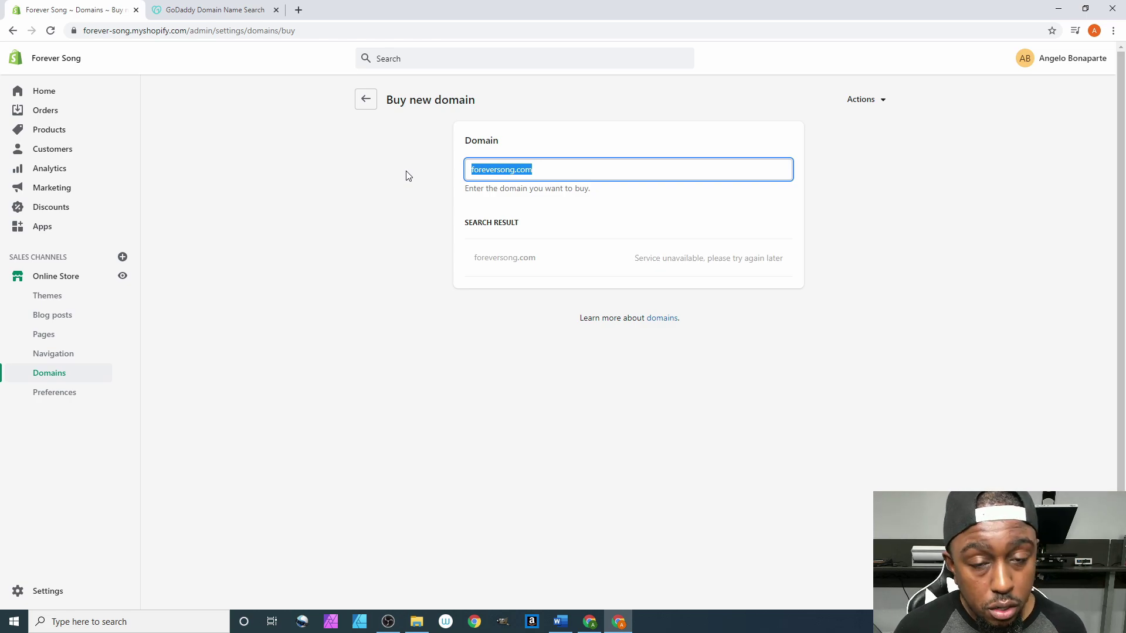
type("4ever")
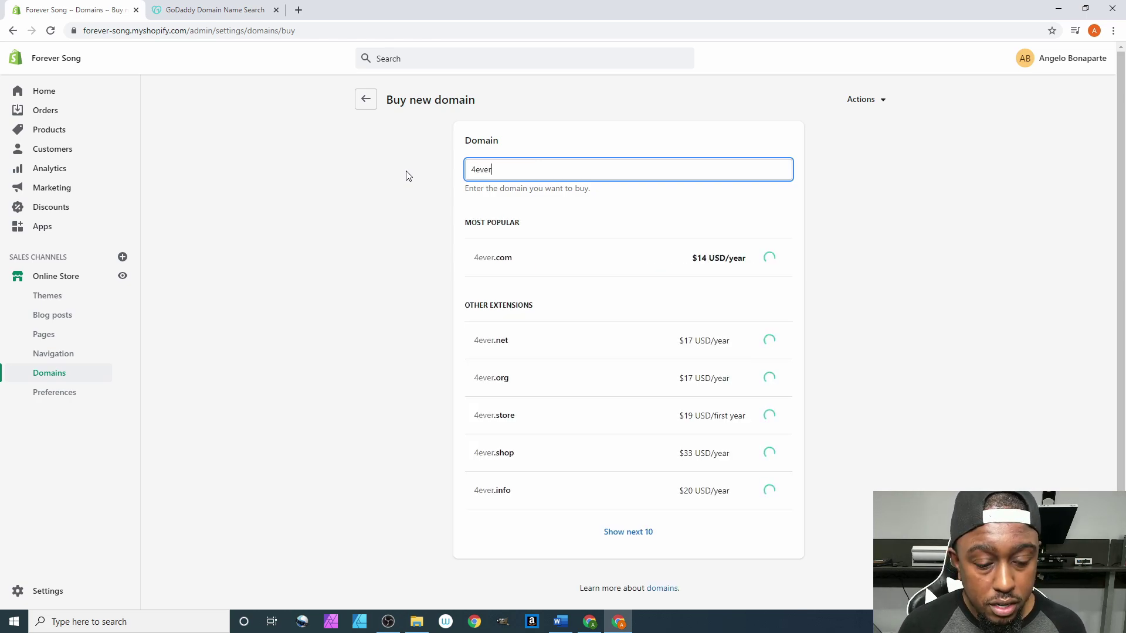
type("song.com")
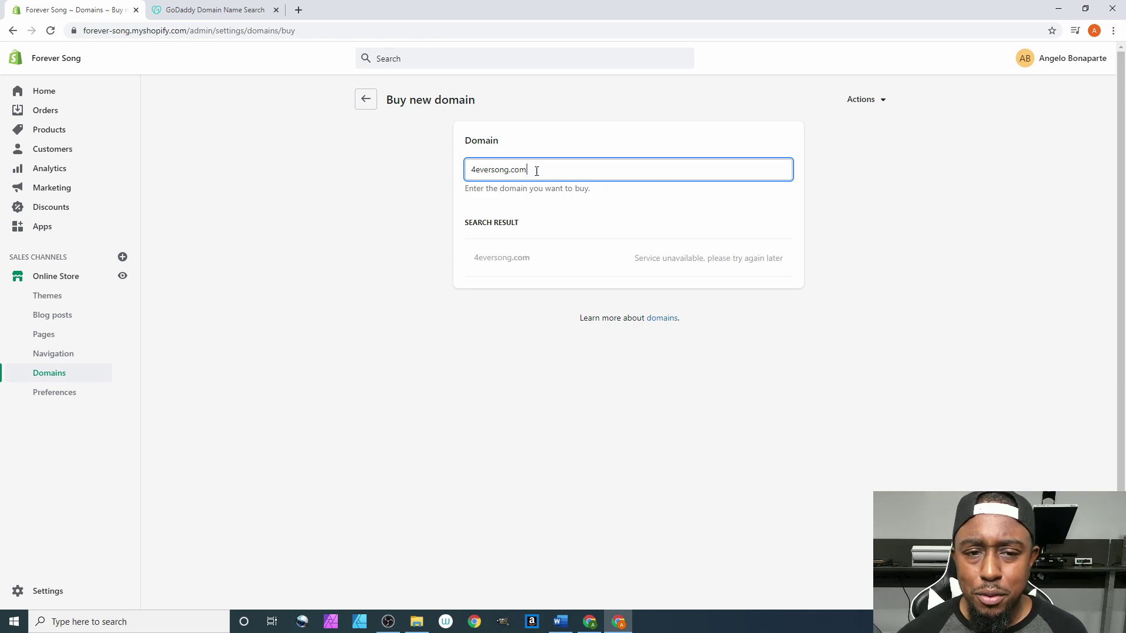
Clear the domain field and repeat the search for 4eversong.com
left_click_drag(536, 169, 473, 171)
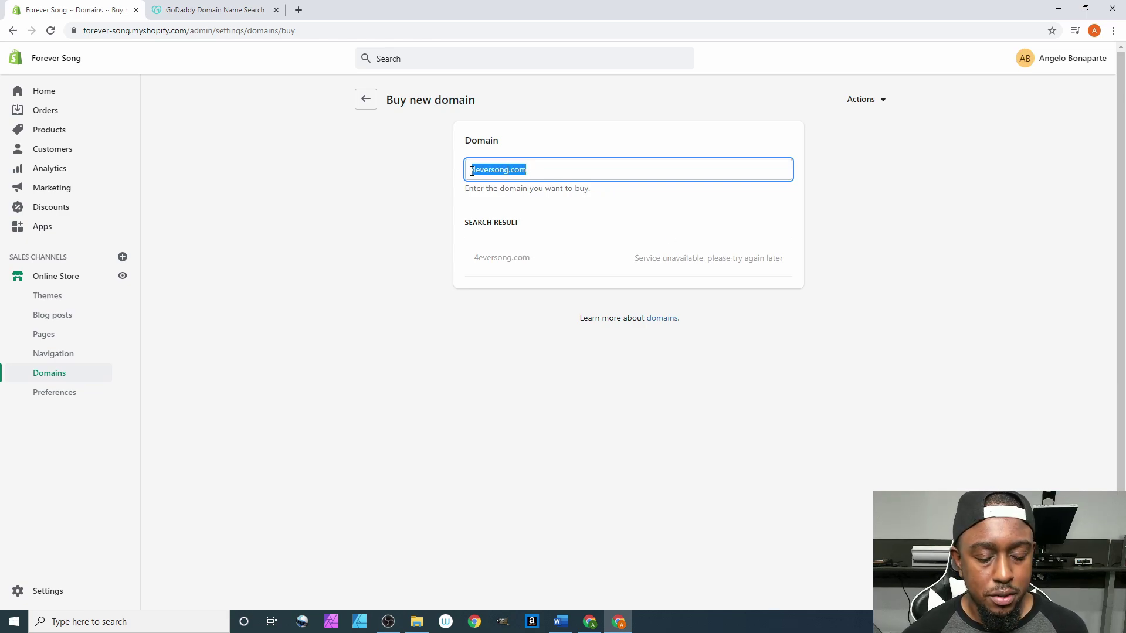
type("4ever")
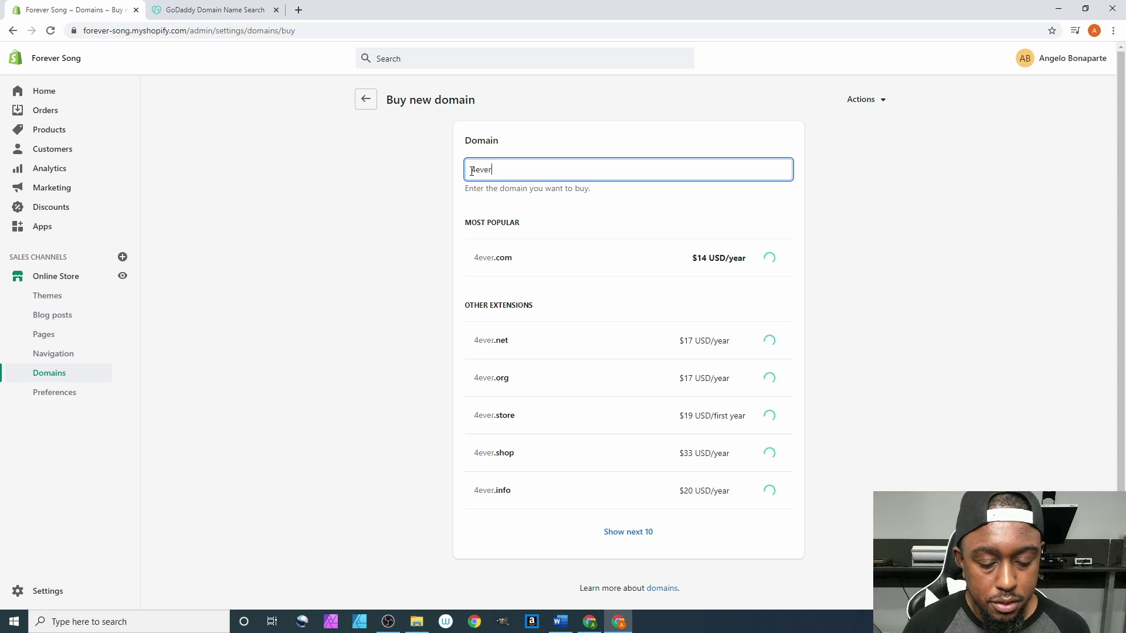
type("song.co")
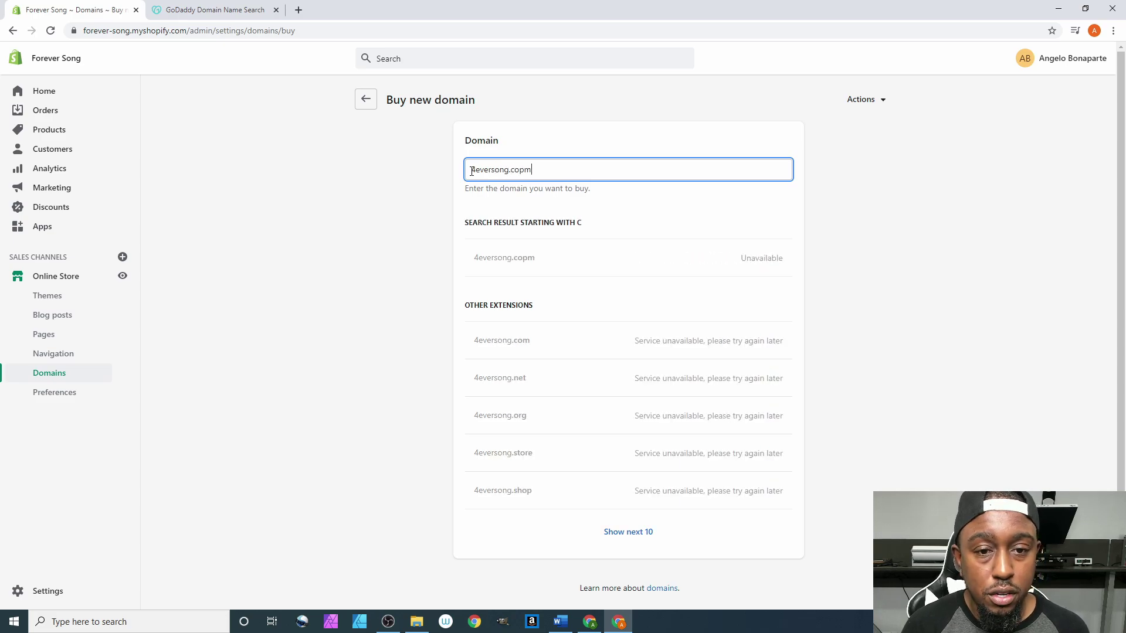
type("m")
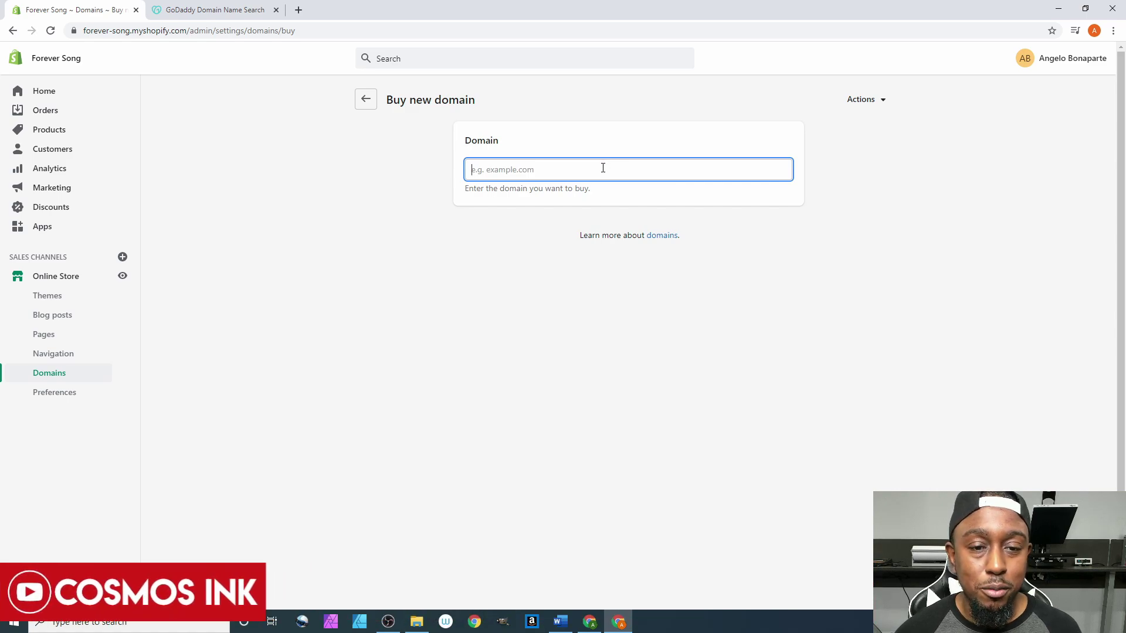
type("4ever")
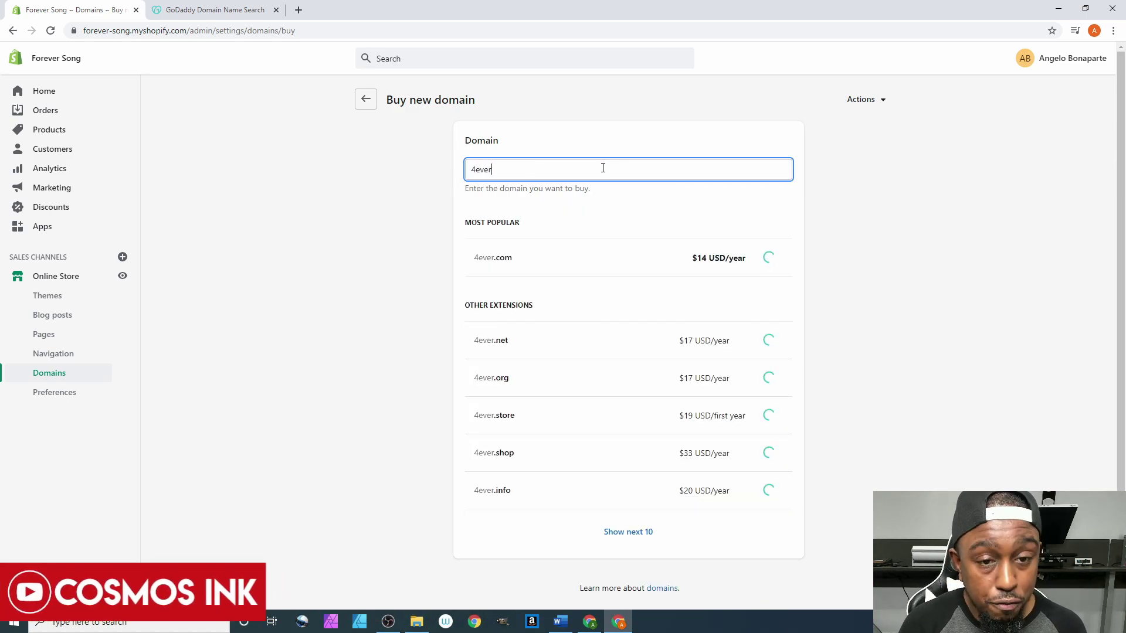
type("song.com")
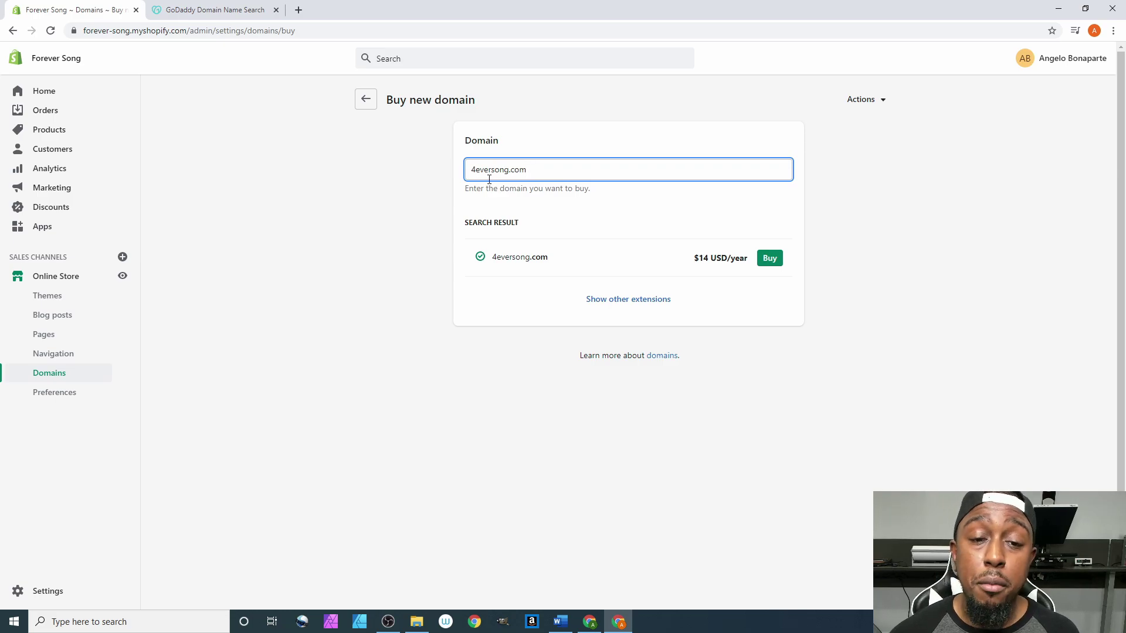
Review GoDaddy's price for foreversong.com and return to the Shopify domain purchase page
left_click(214, 9)
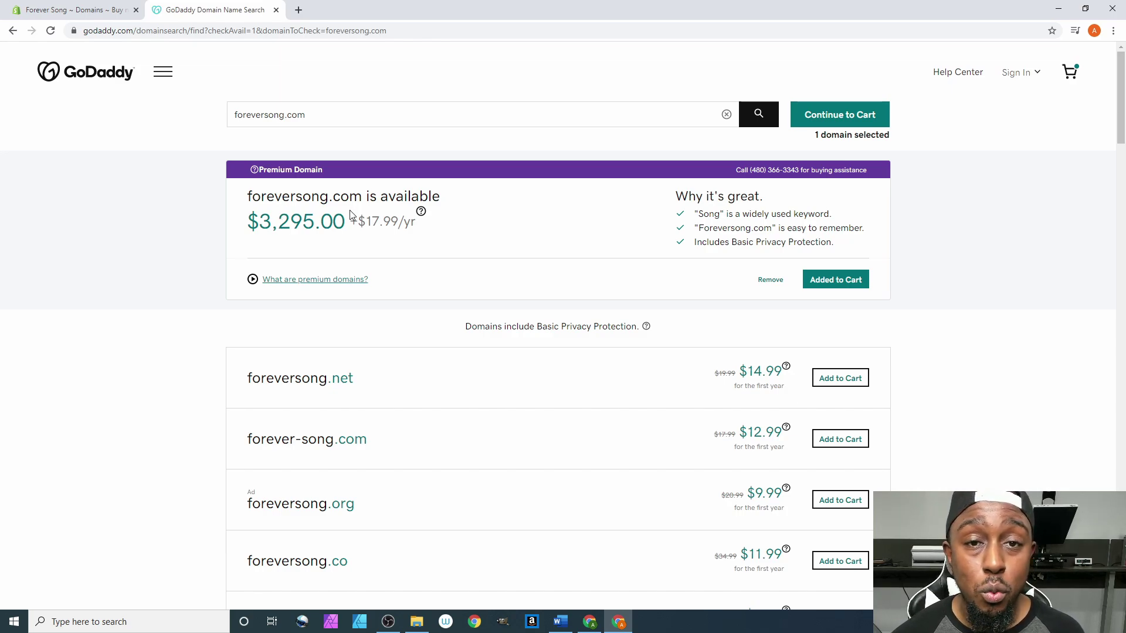
left_click(100, 16)
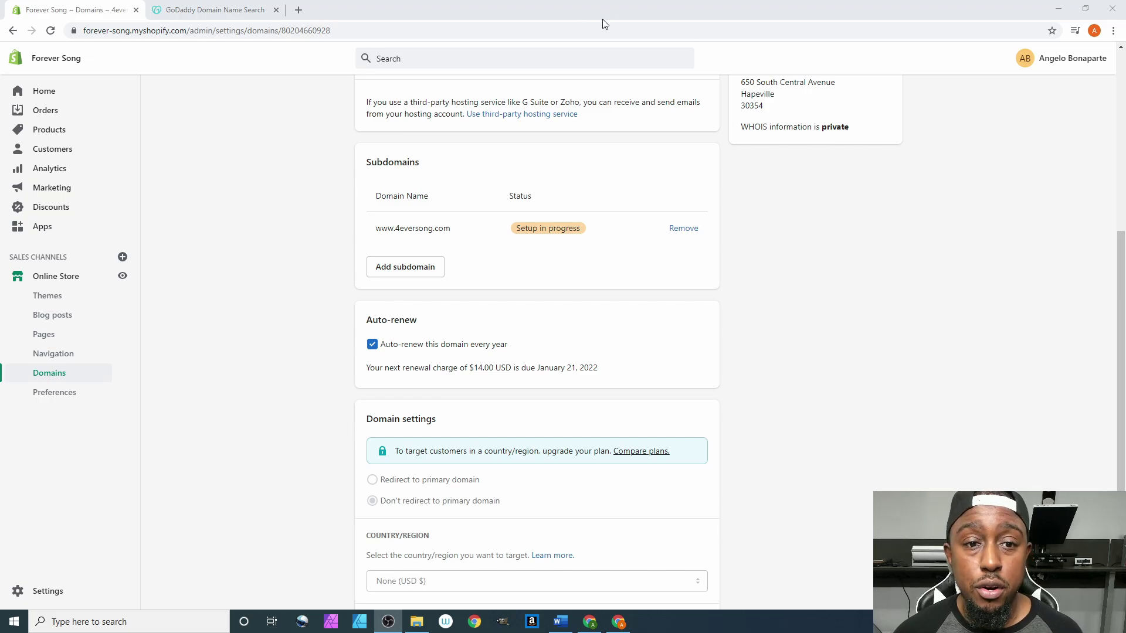
left_click(222, 10)
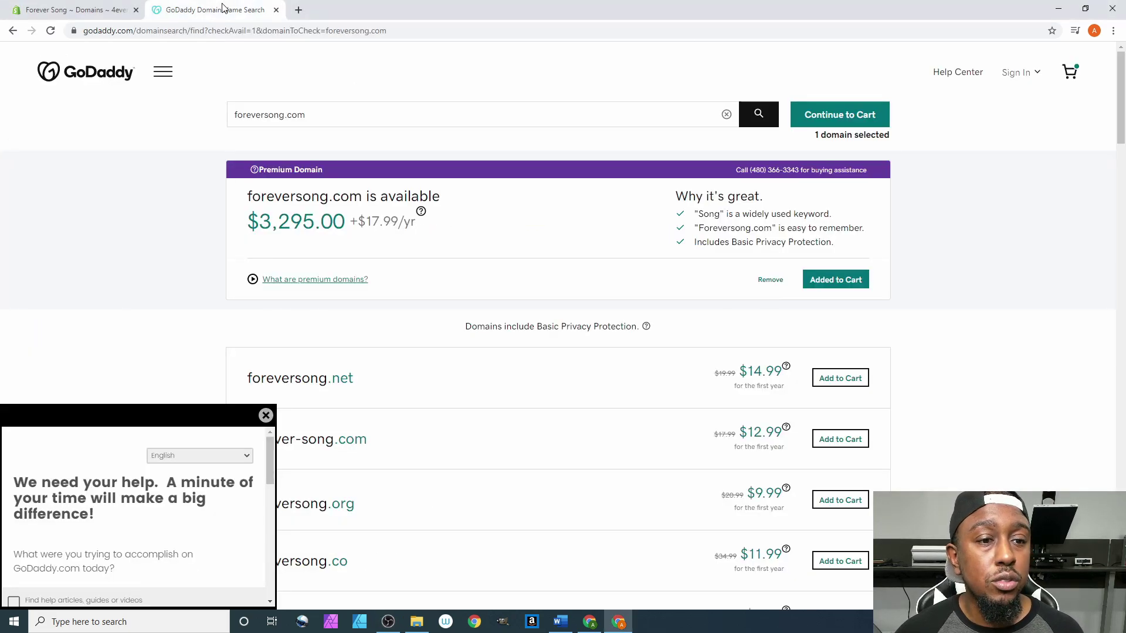
left_click(302, 11)
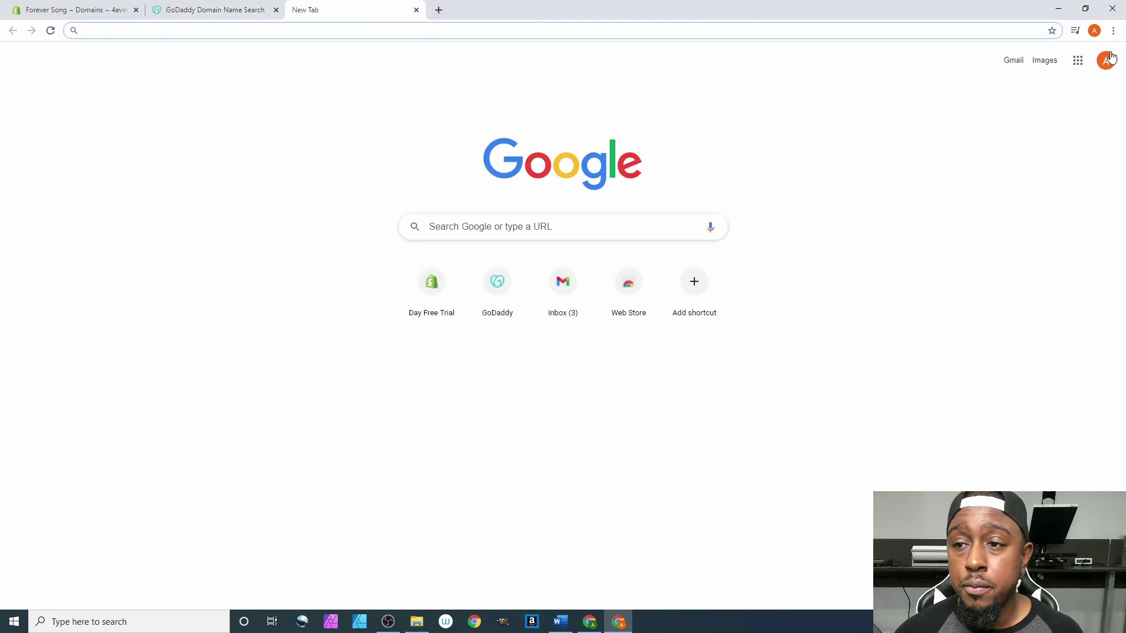
left_click(1009, 62)
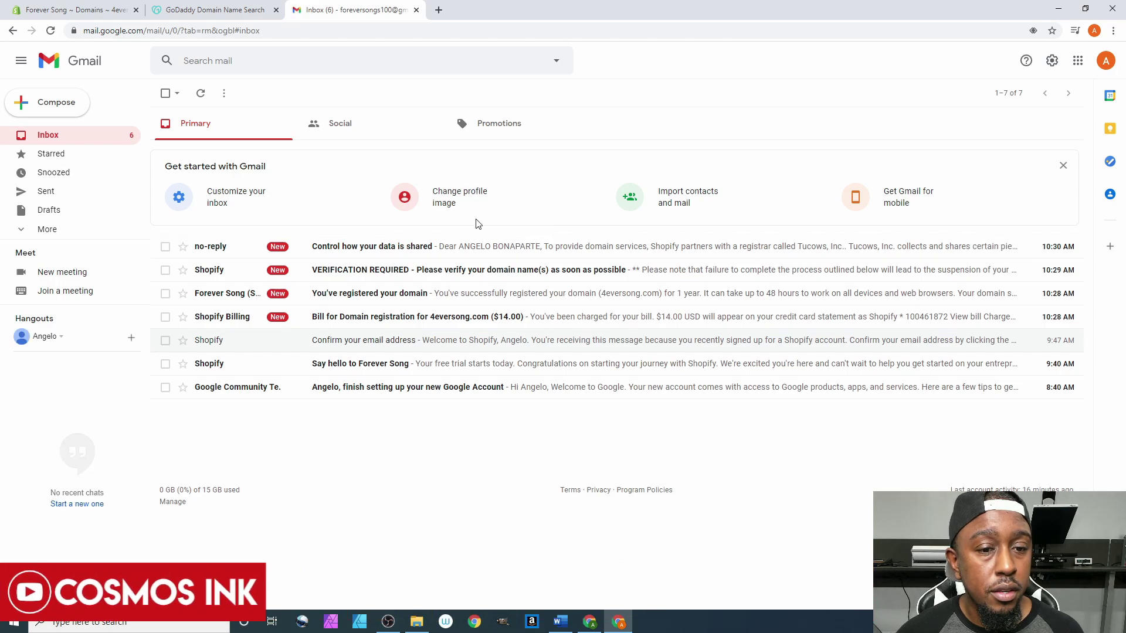
left_click(460, 270)
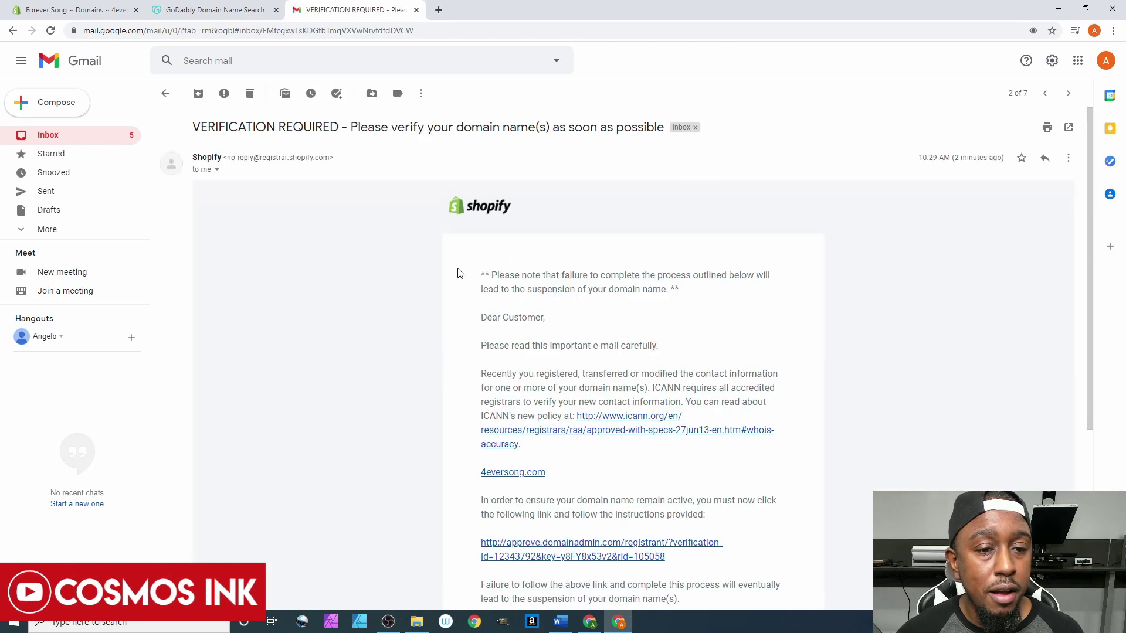
scroll(658, 267, "down", 2)
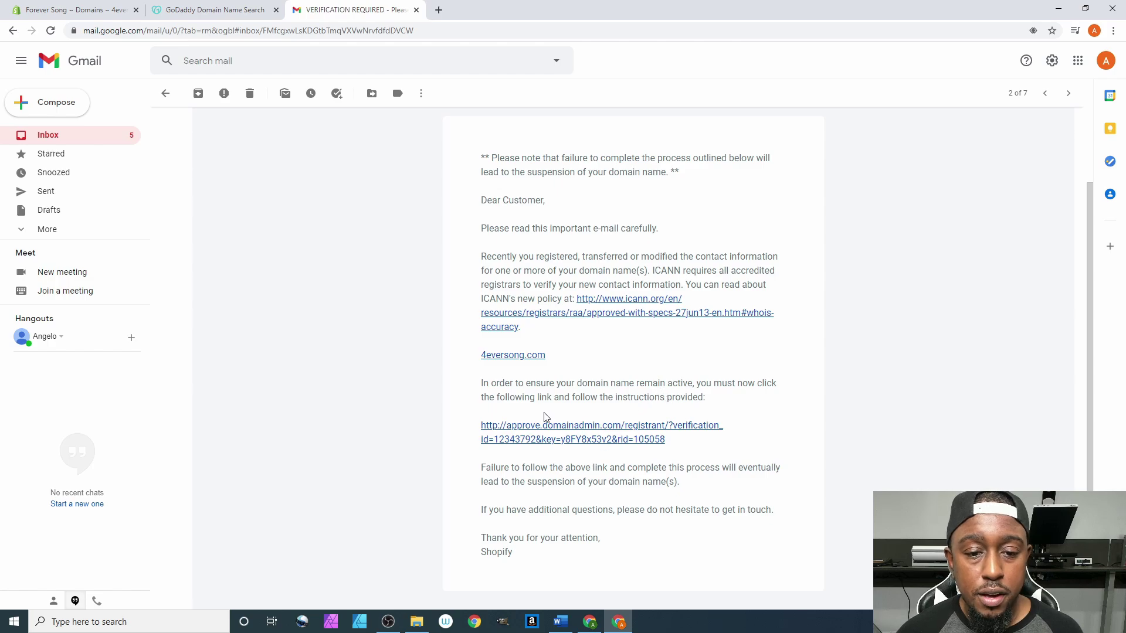
Follow the email's verification link, review the notice and contact details for 4eversong.com, and verify the information
left_click(555, 431)
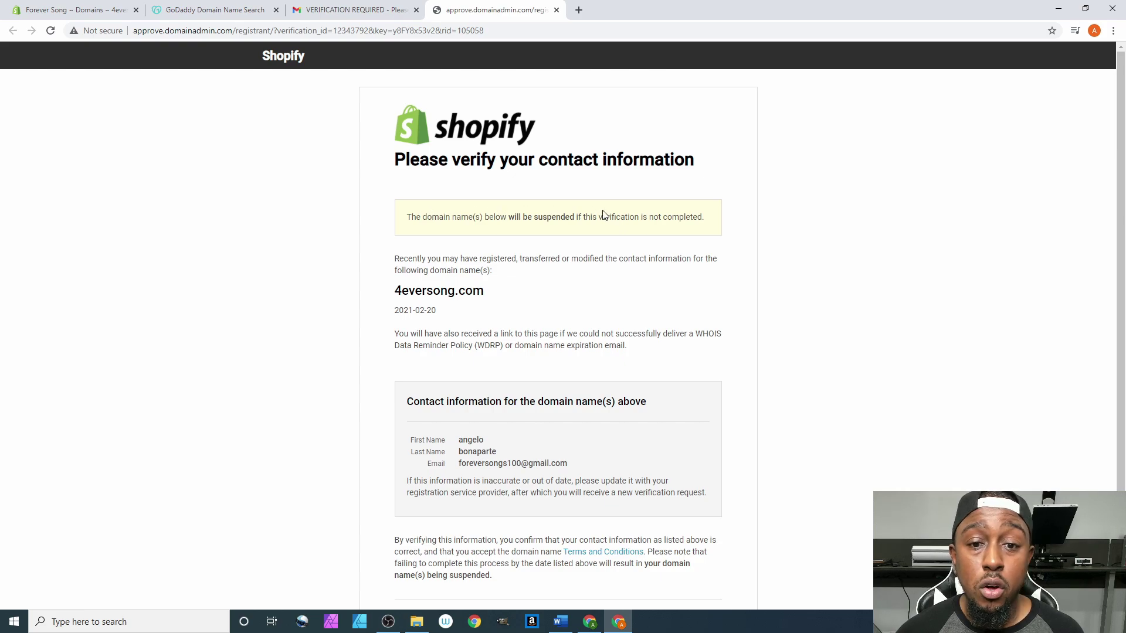
scroll(724, 228, "down", 2)
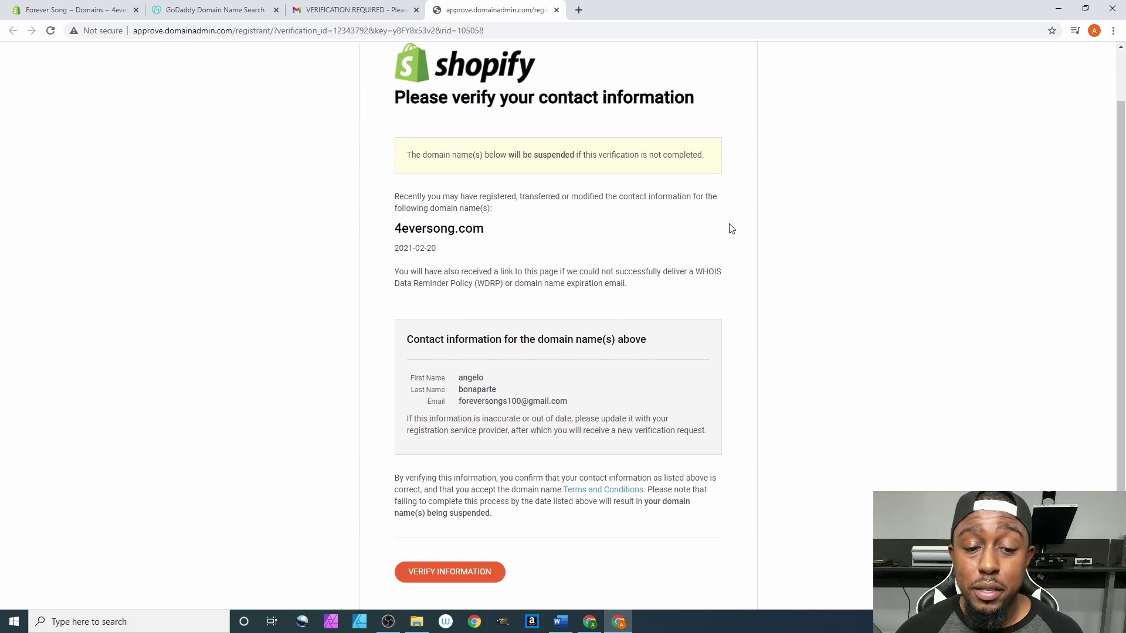
scroll(732, 229, "up", 1)
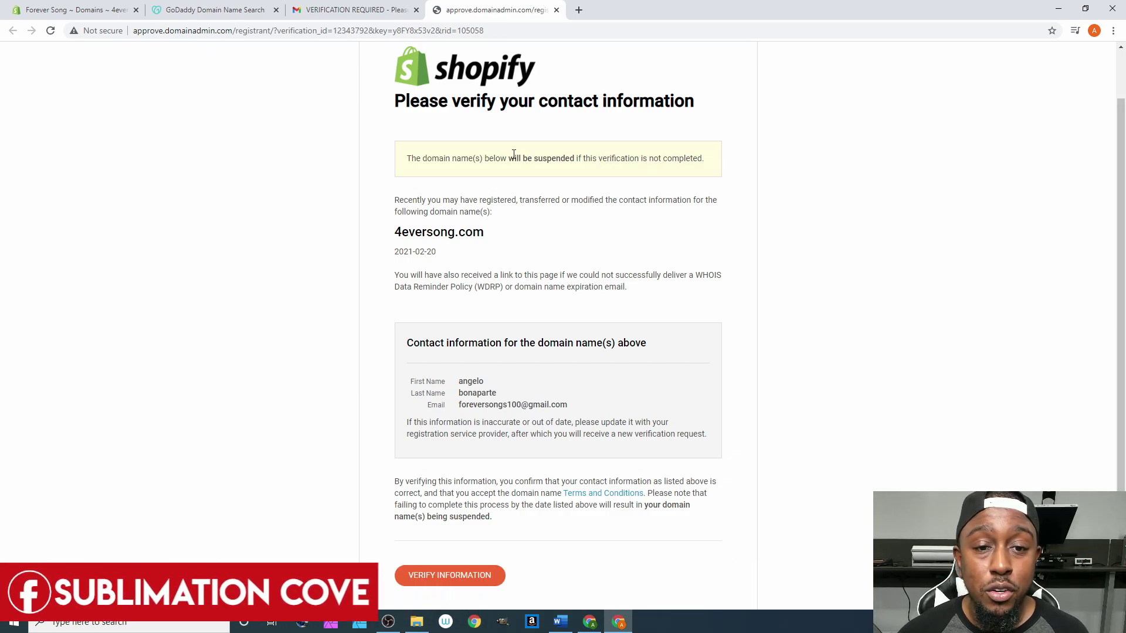
left_click_drag(510, 160, 704, 158)
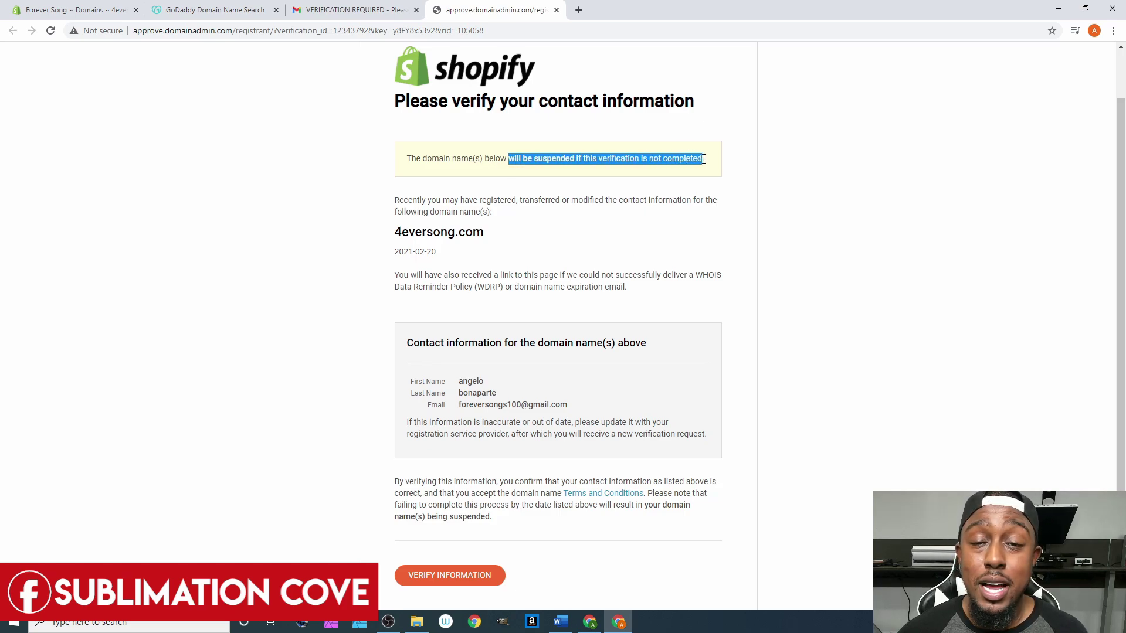
left_click(704, 158)
scroll(589, 252, "down", 1)
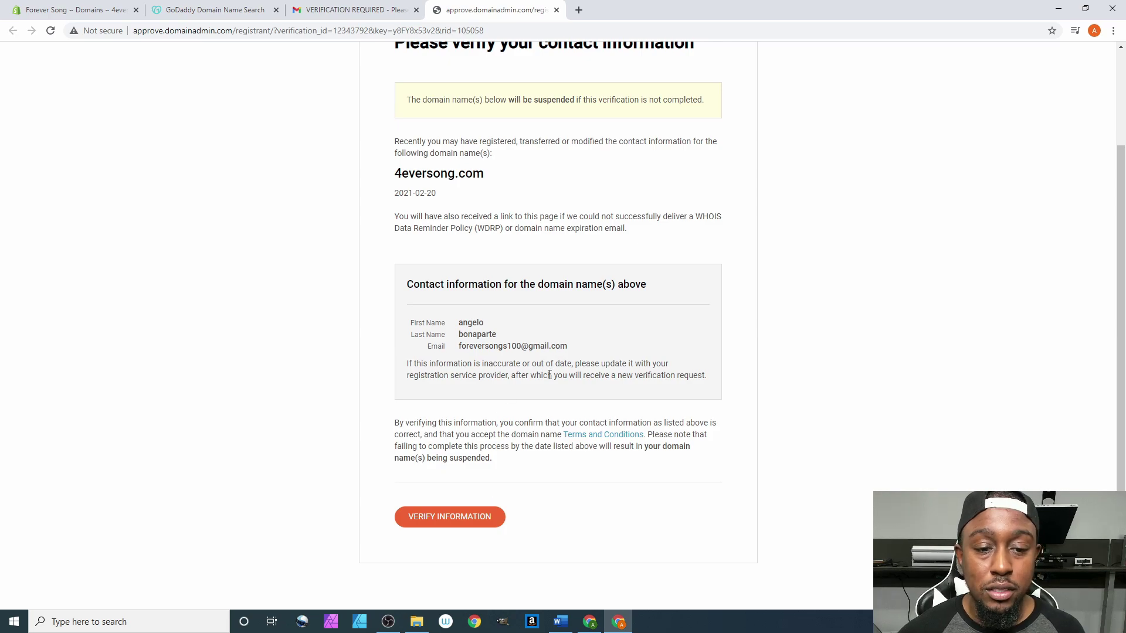
left_click(478, 518)
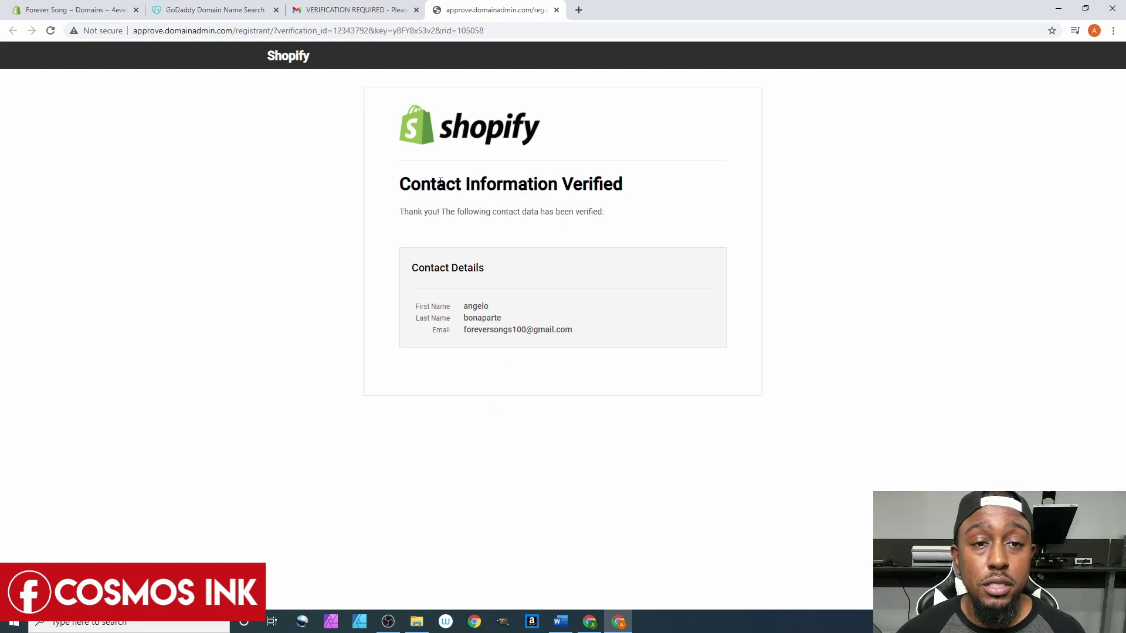
Close the verification page and the Gmail inbox, and return to the store's domain settings in Shopify
left_click(556, 10)
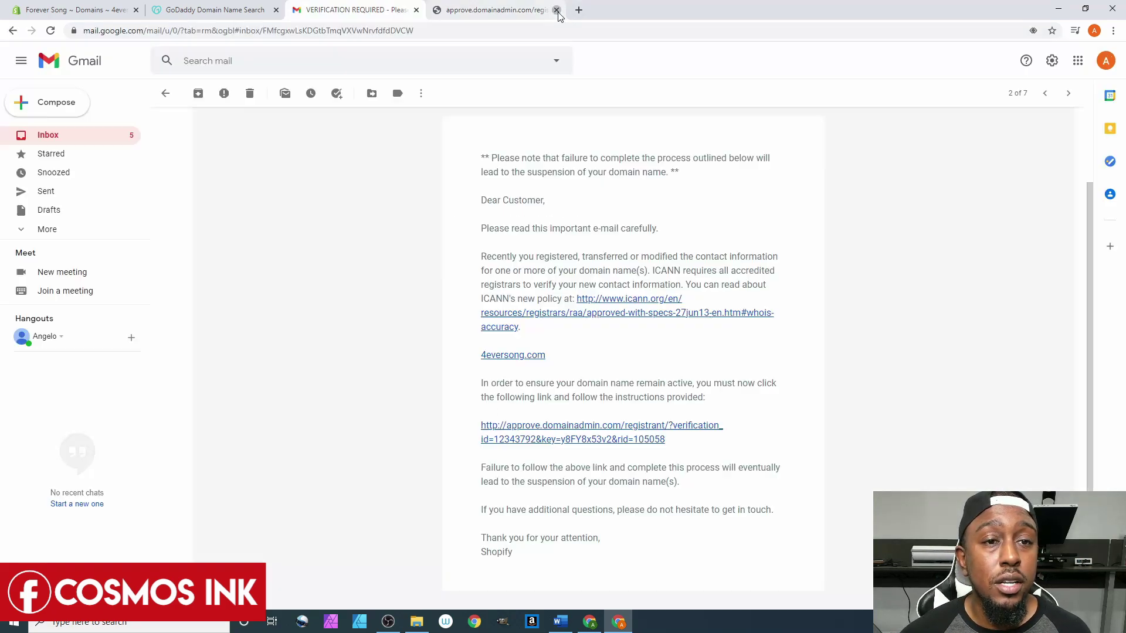
left_click(417, 10)
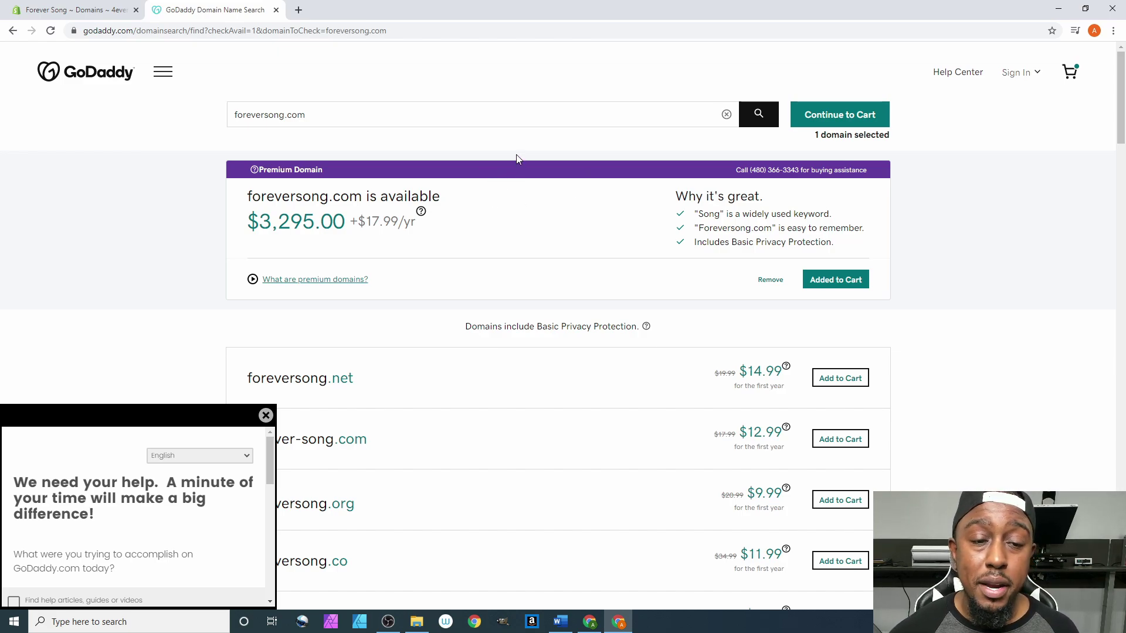
left_click(102, 14)
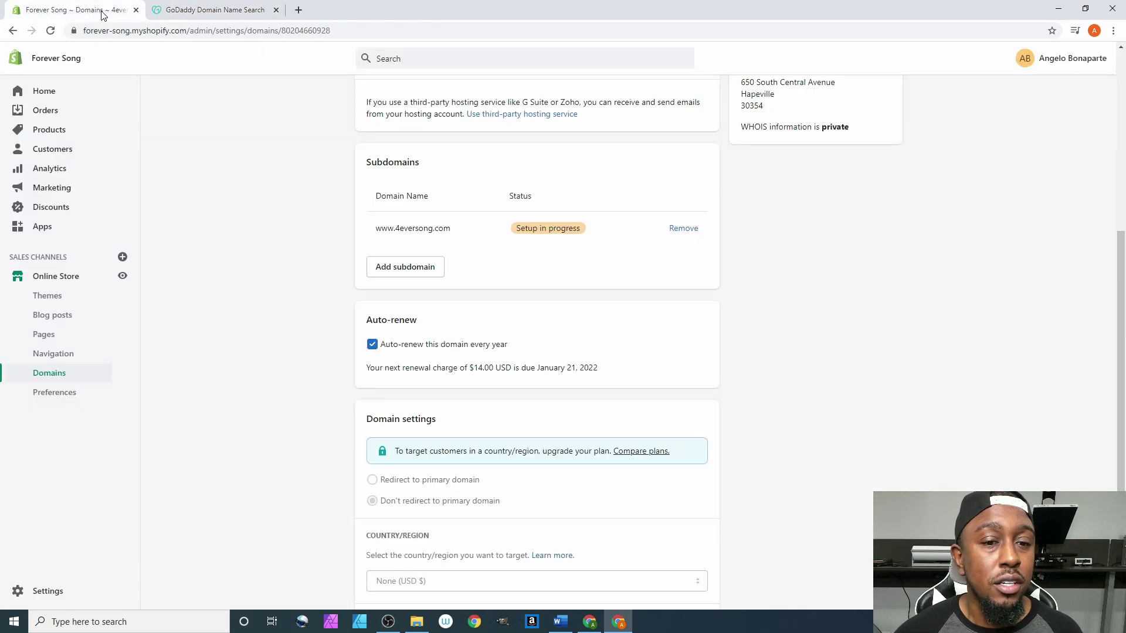